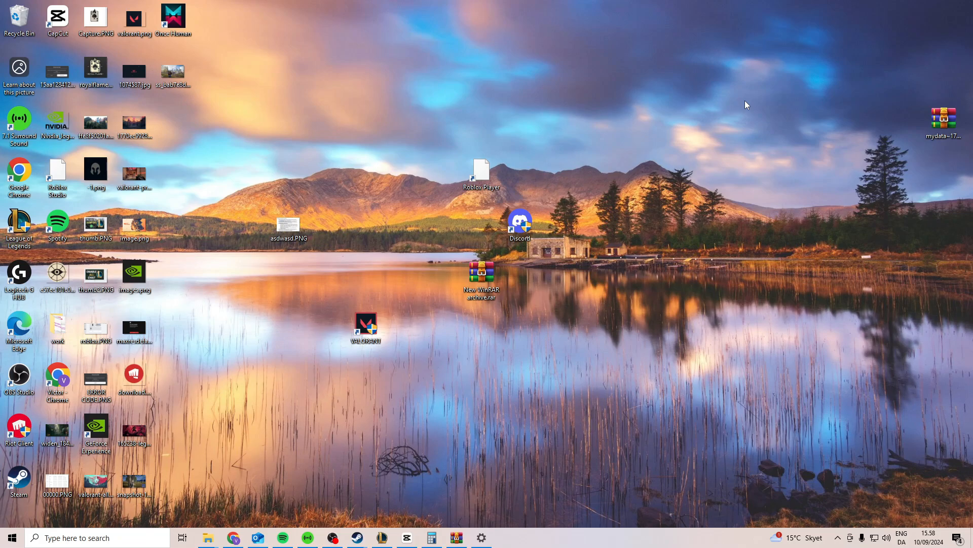
- Open the Windows graphics settings page from the display settings
right_click(607, 362)
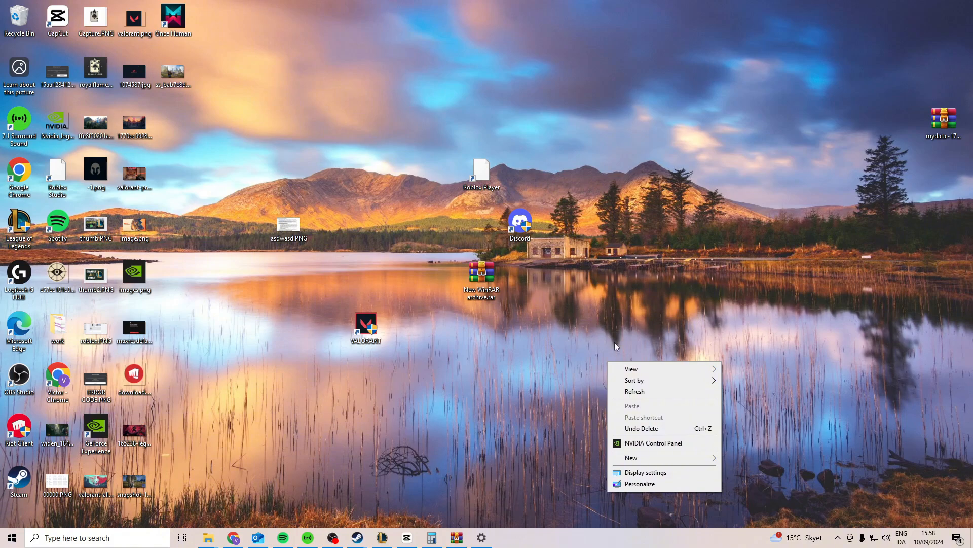
click(646, 473)
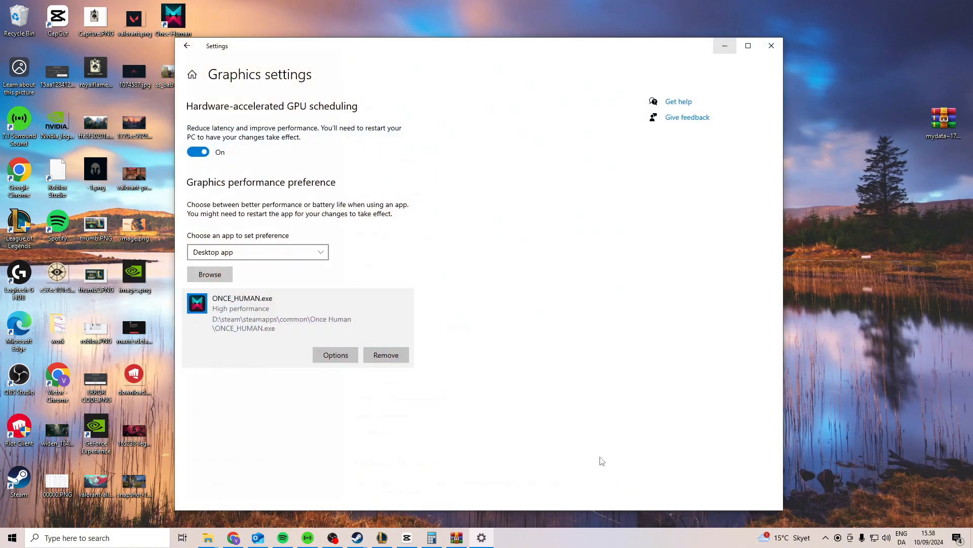
scroll(543, 355, down, 2)
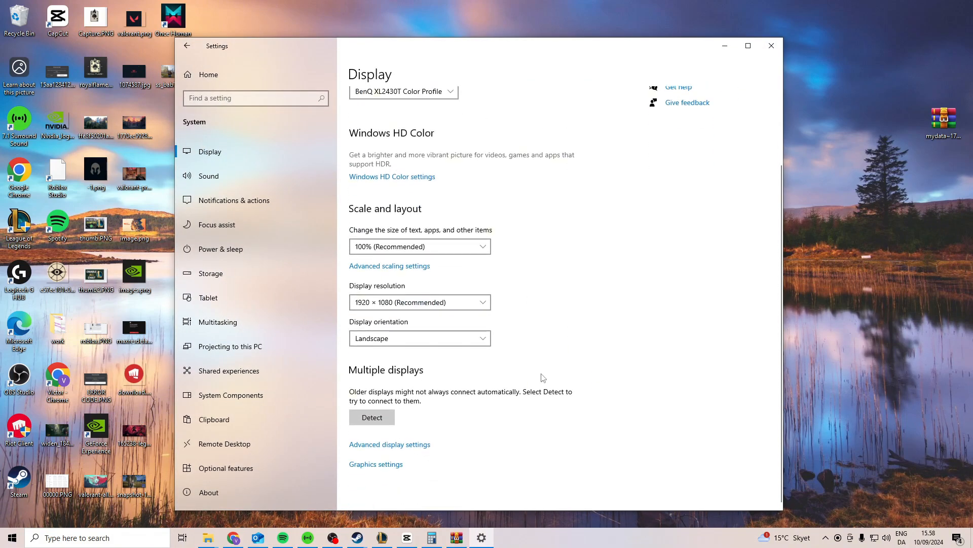
click(367, 465)
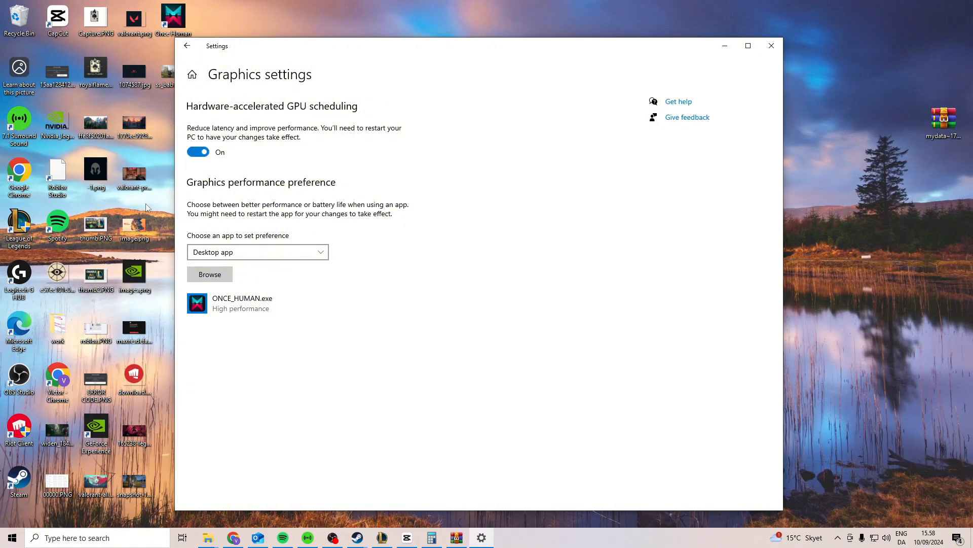
key(super)
key(super)
- Browse to ONCE_HUMAN.exe in D:\steam\steamapps\common\Once Human for the graphics preference list, and close the file dialog without adding it
click(210, 274)
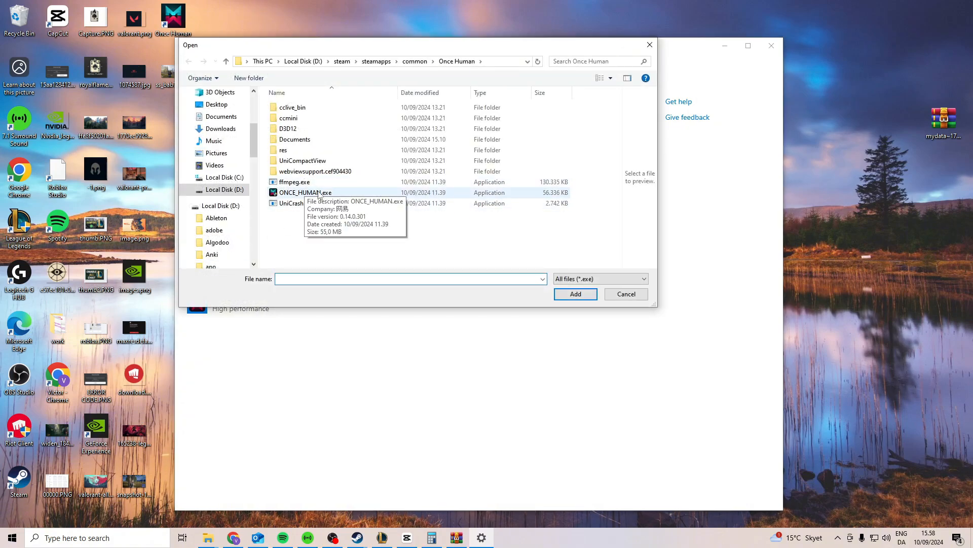
click(303, 61)
scroll(299, 224, down, 1)
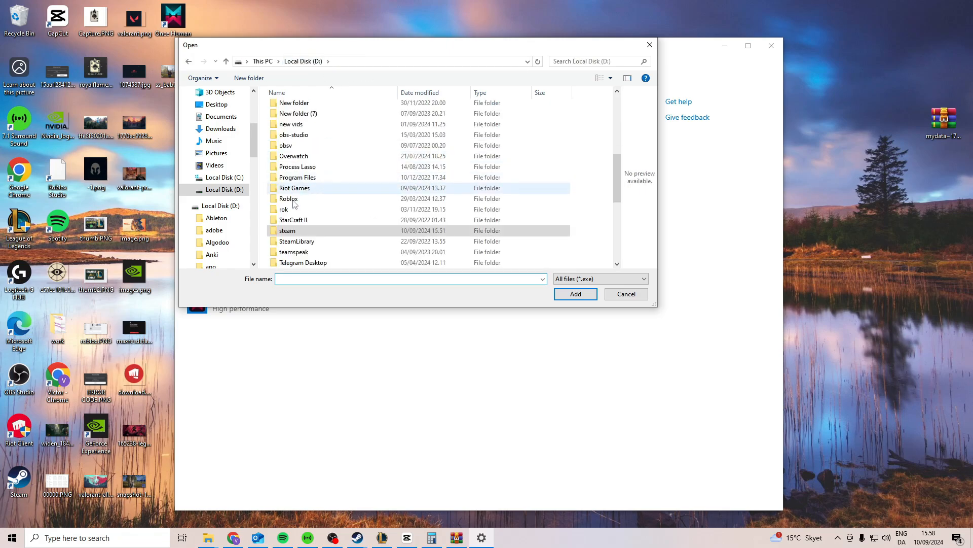
double_click(299, 234)
scroll(304, 218, down, 1)
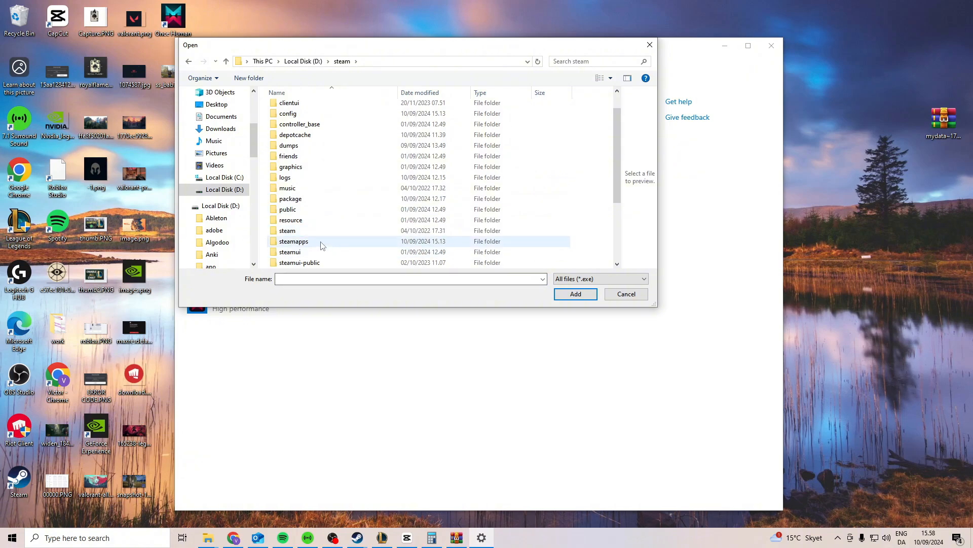
double_click(322, 243)
double_click(304, 111)
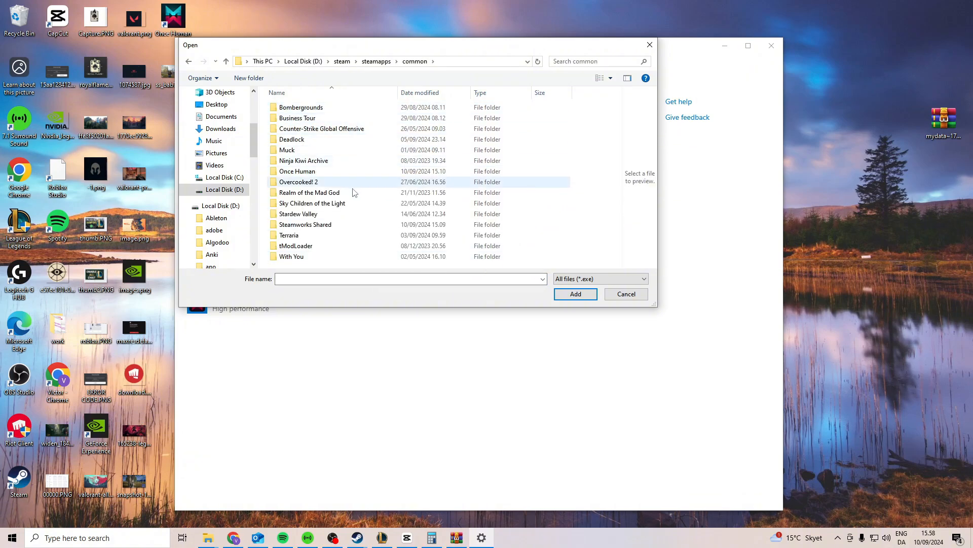
double_click(298, 173)
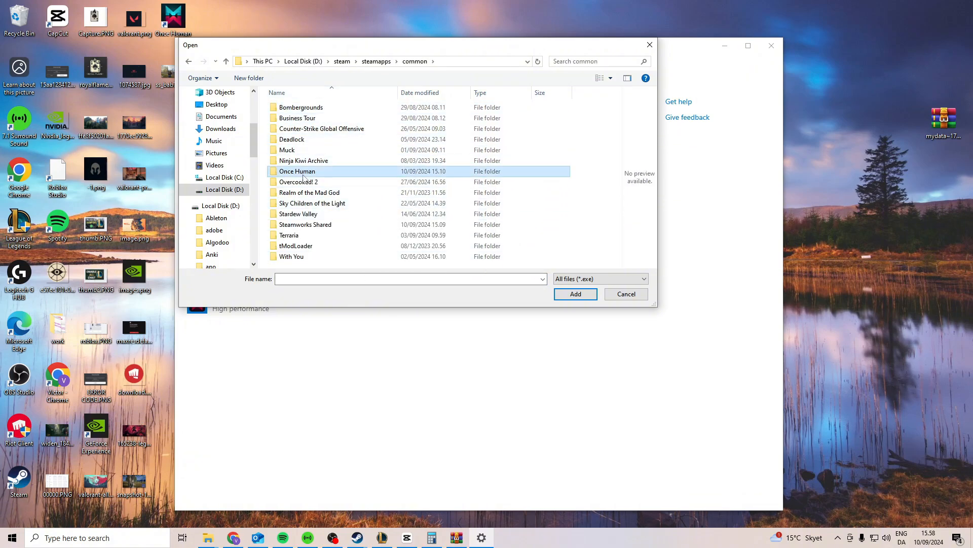
click(325, 193)
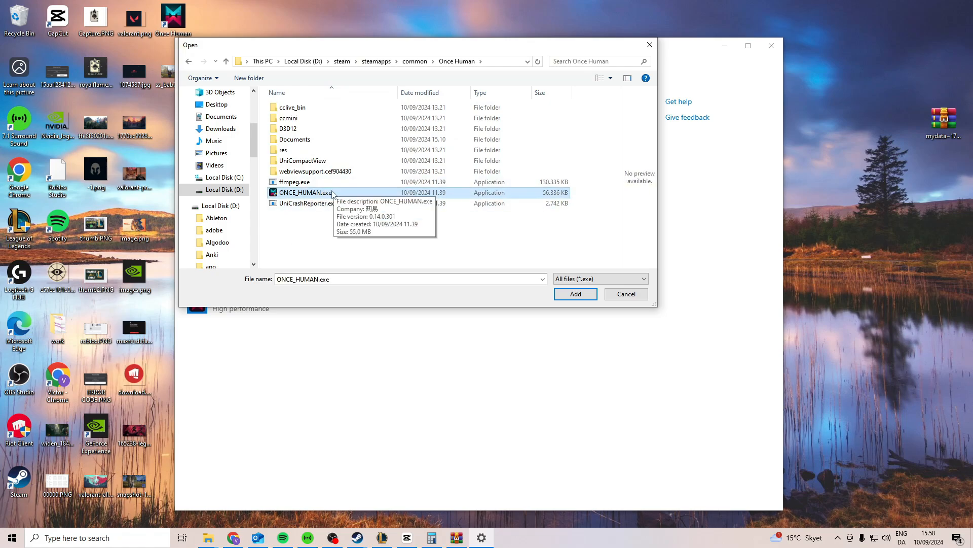
click(649, 45)
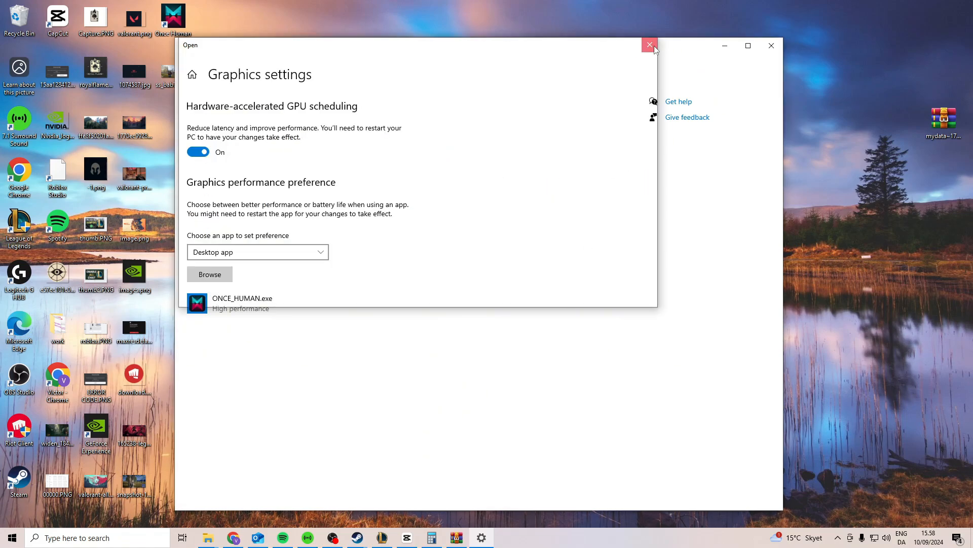
- Set the graphics preference of ONCE_HUMAN.exe to High performance and save it
click(255, 311)
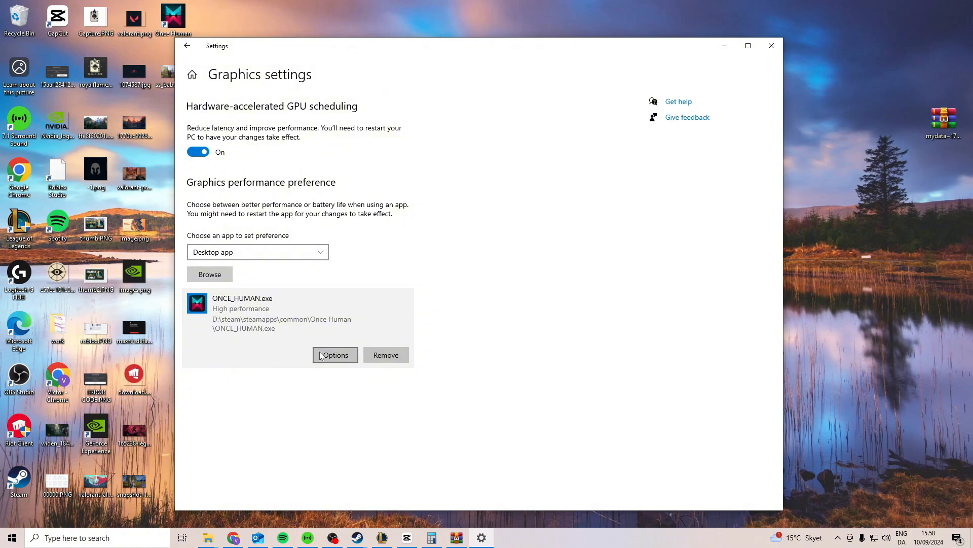
click(330, 355)
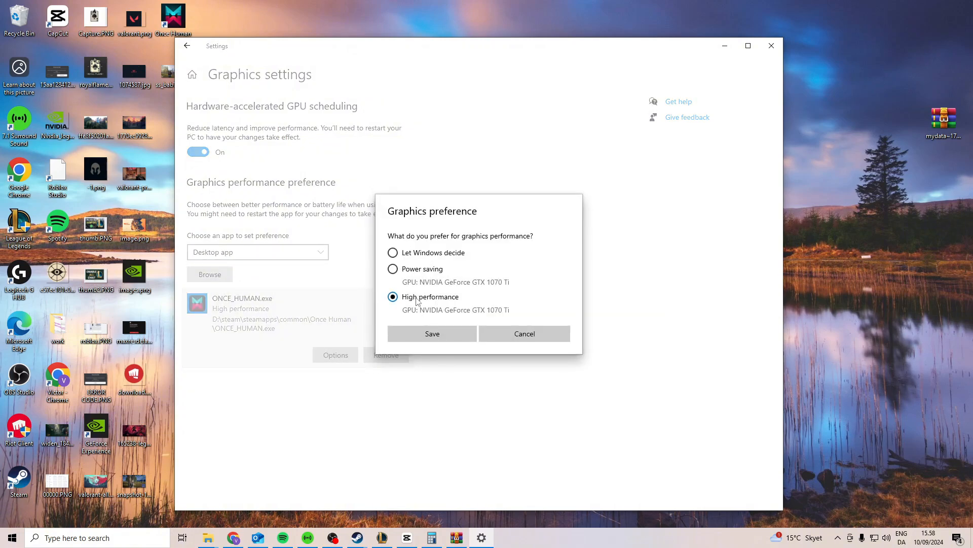
click(446, 343)
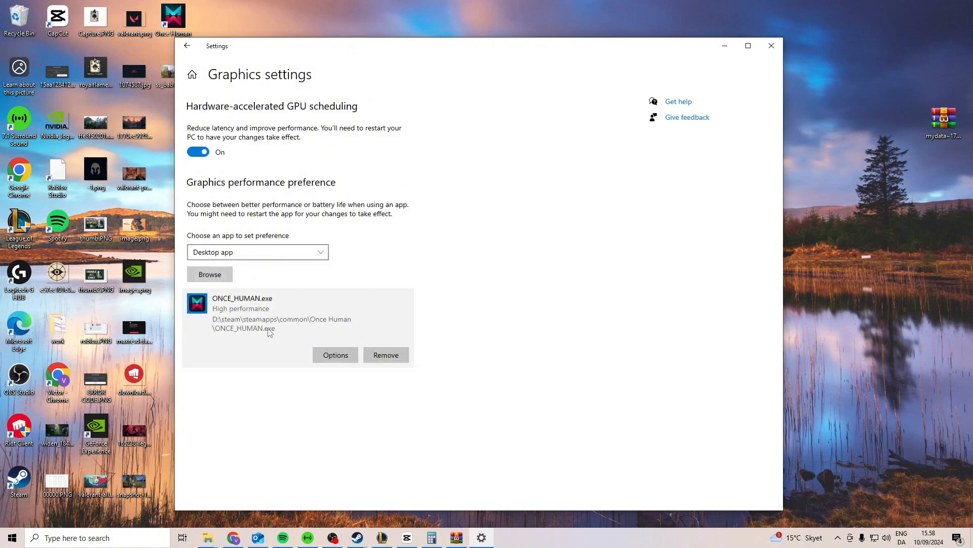
- Switch to Steam, view the Installed Files properties of Once Human for its folder browsing option, and return to the graphics settings
mouse_move(357, 536)
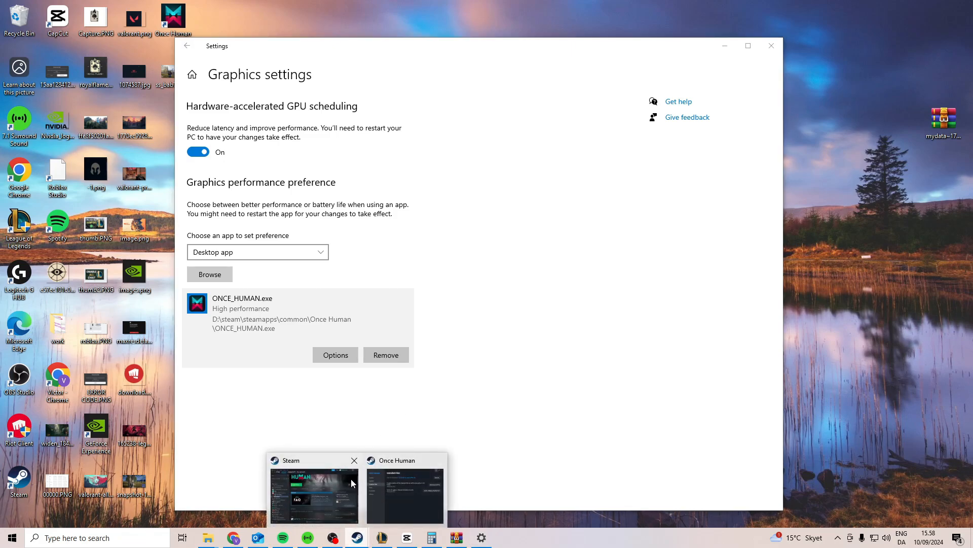
click(351, 478)
right_click(231, 273)
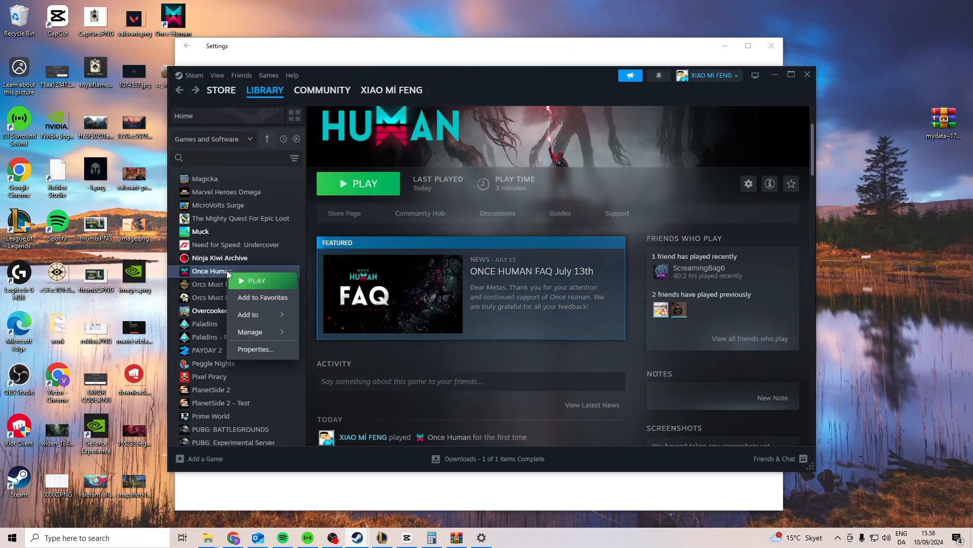
click(278, 348)
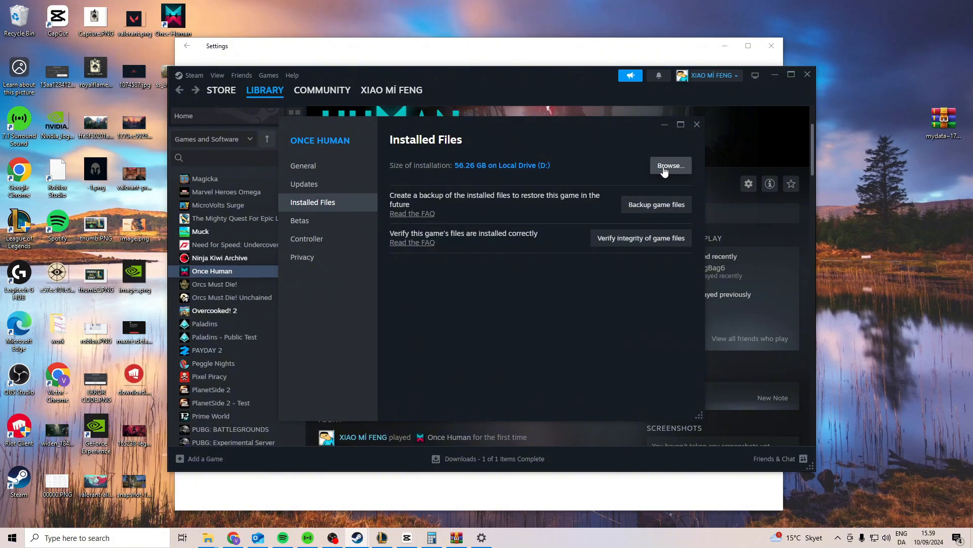
click(697, 124)
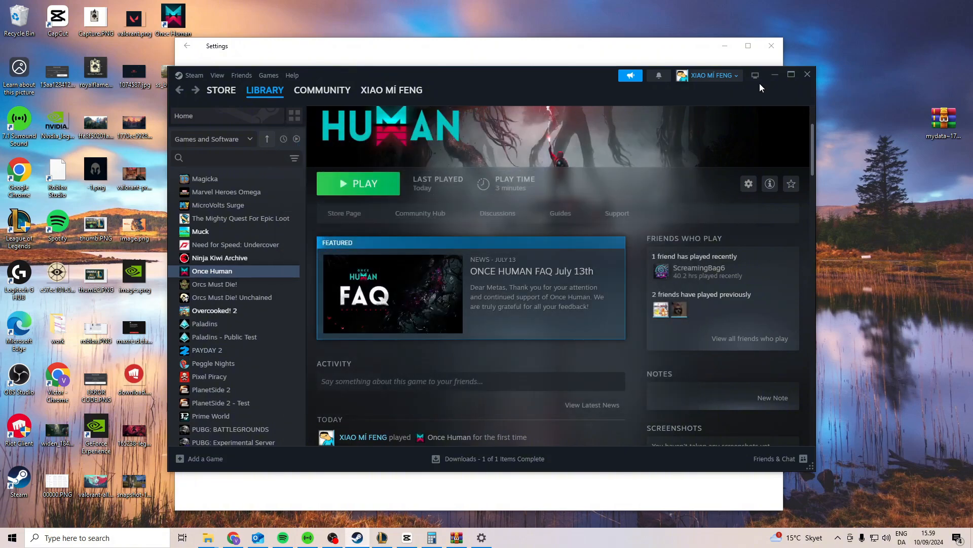
click(775, 75)
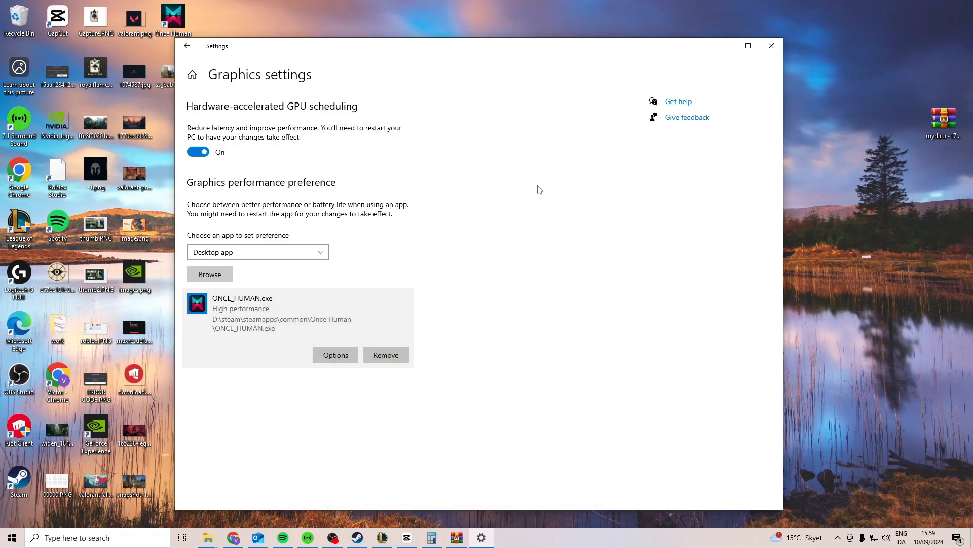
- Check the Windows Game Mode and Game Bar switches, and close Settings
key(super)
text(game mo)
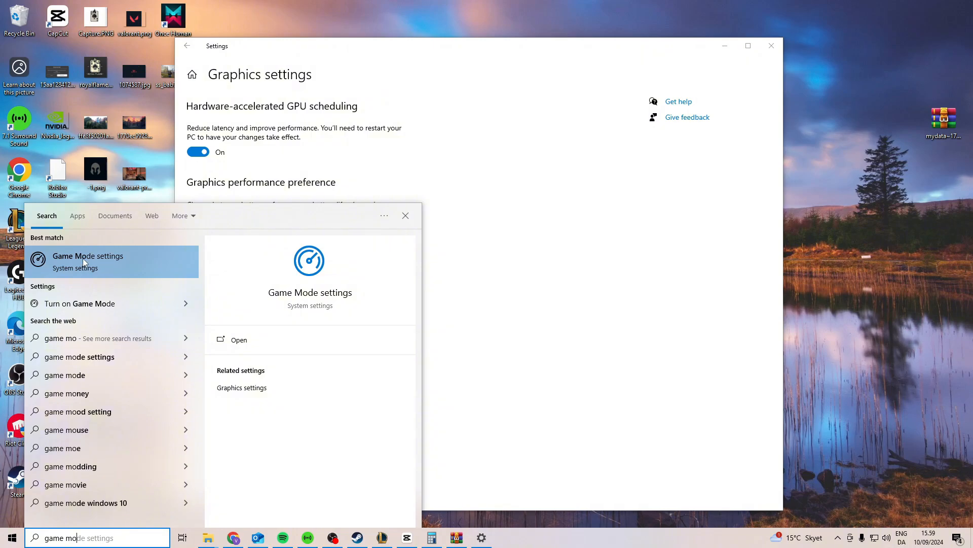
click(83, 258)
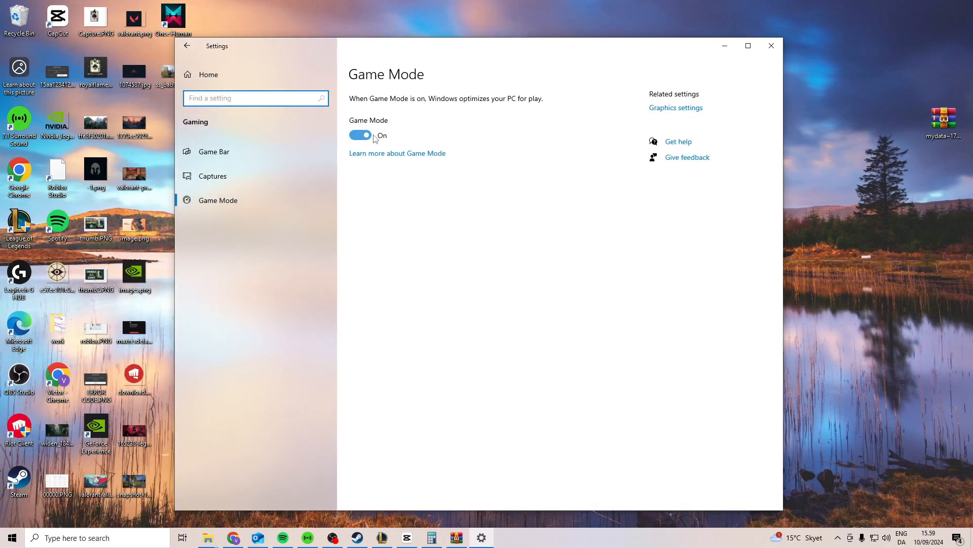
click(276, 151)
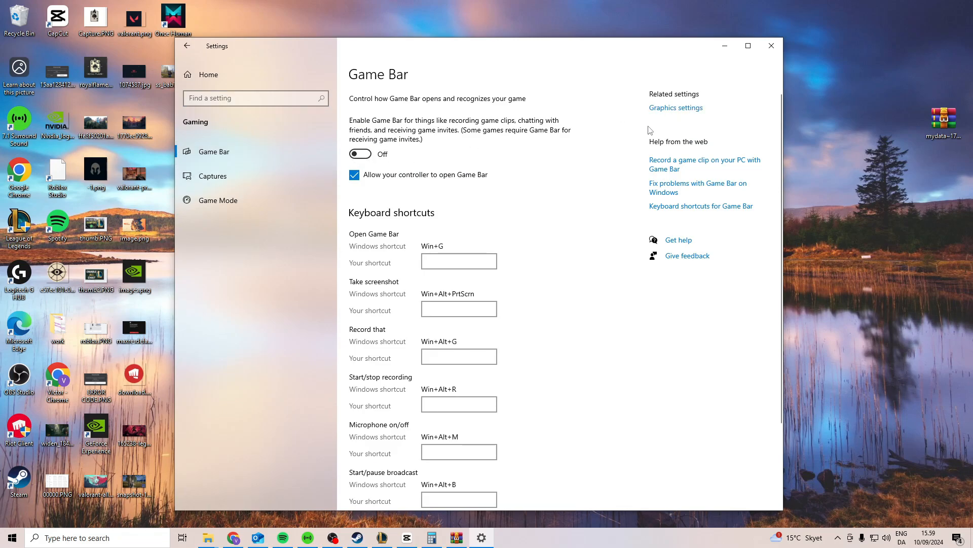
click(771, 45)
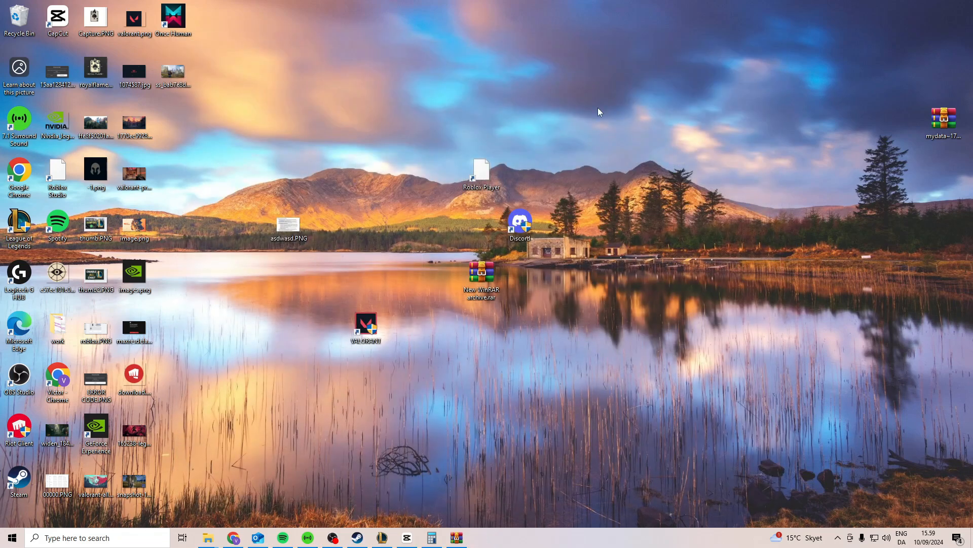
- Open Task Manager and examine the detailed process list sorted by highest memory use
click(6, 543)
text(task manager)
key(Return)
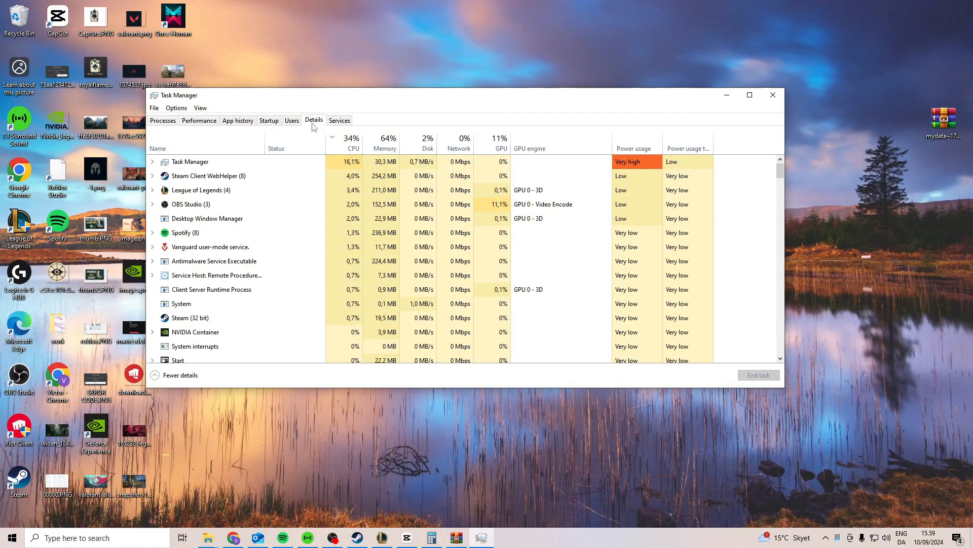
click(314, 122)
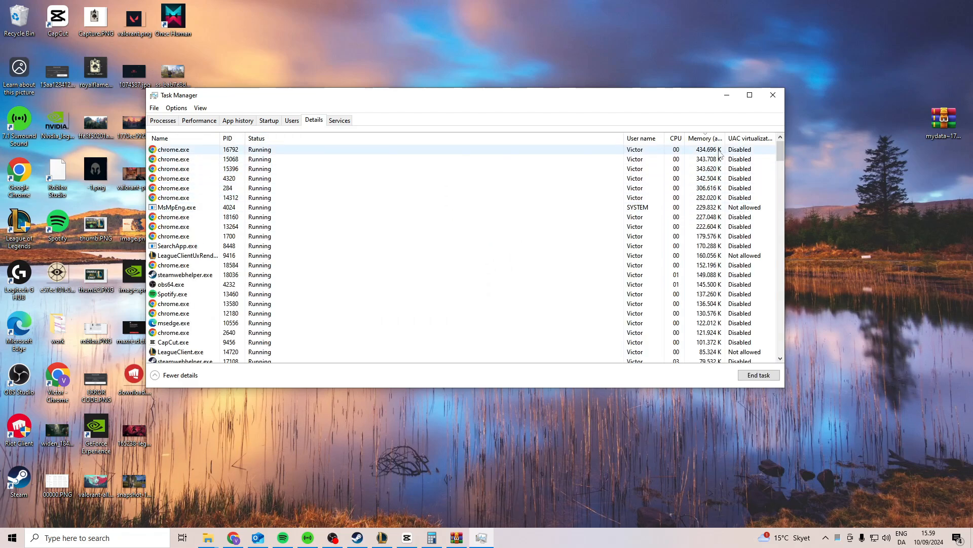
click(705, 138)
click(705, 137)
click(702, 150)
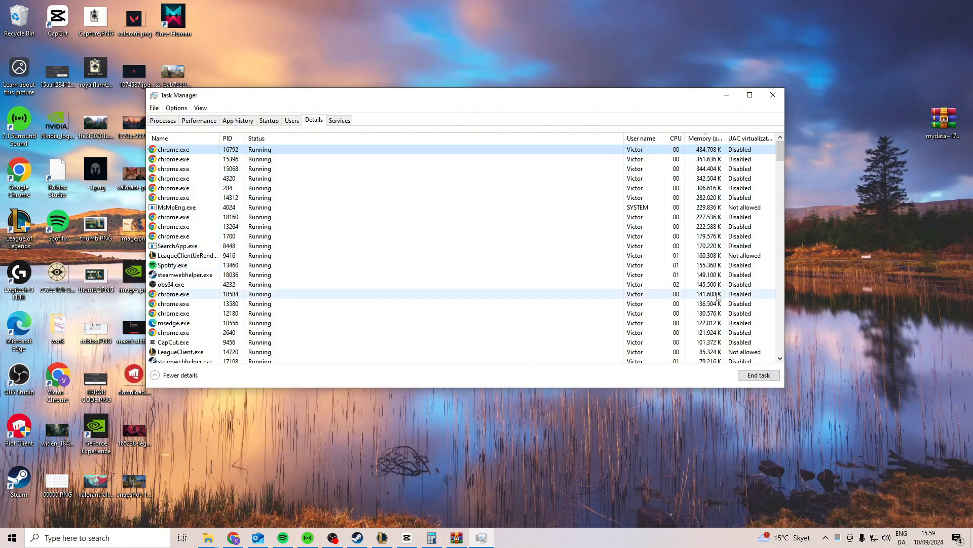
- Compare the running apps in Task Manager's process overview by memory and CPU usage, and minimize the window
click(160, 122)
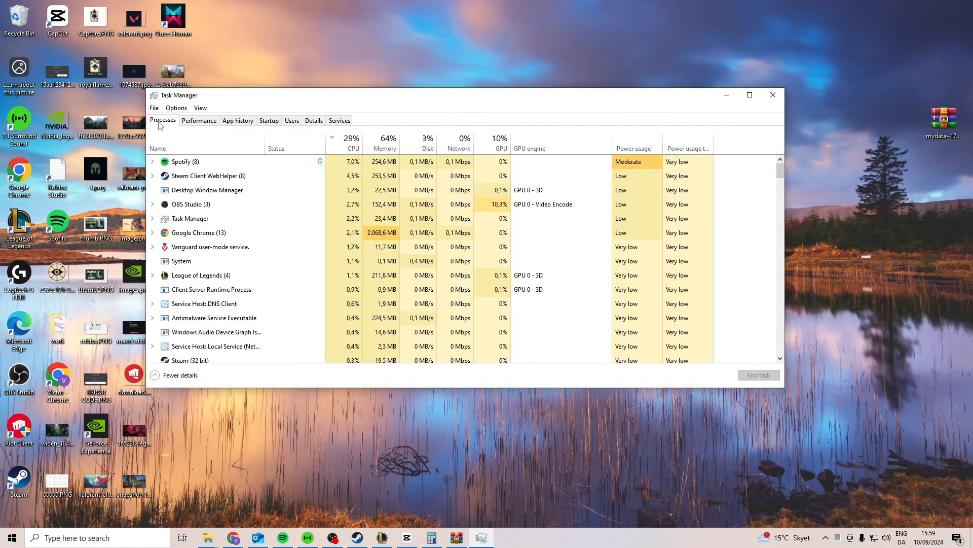
click(383, 143)
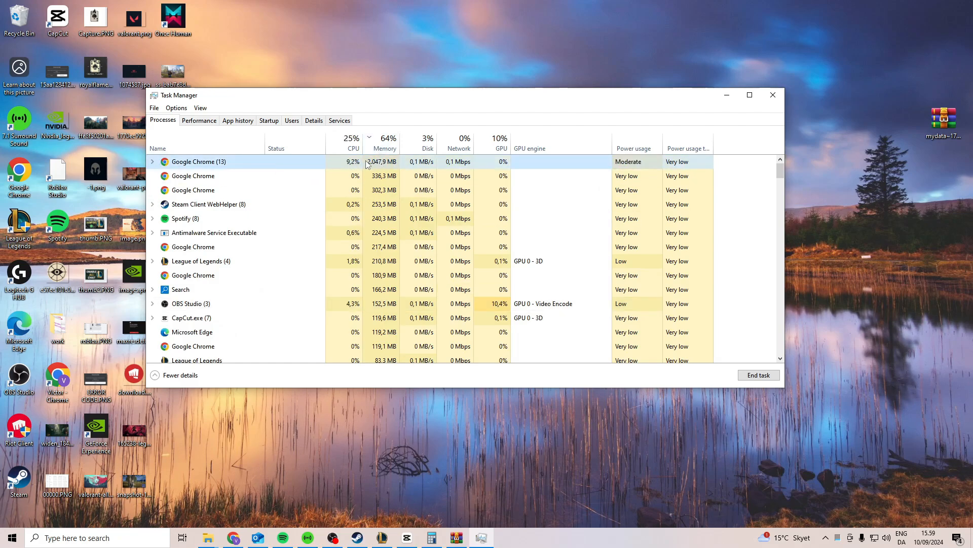
click(345, 151)
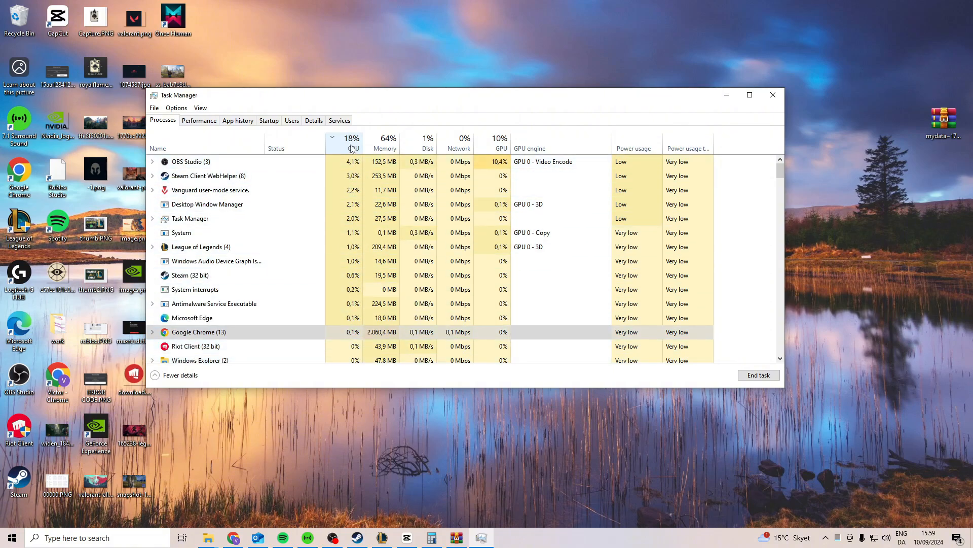
click(385, 148)
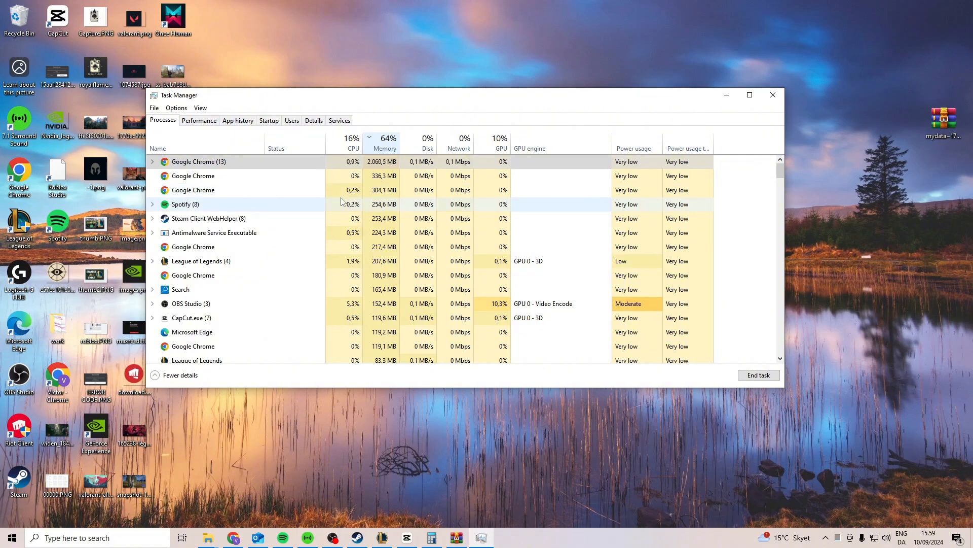
click(734, 96)
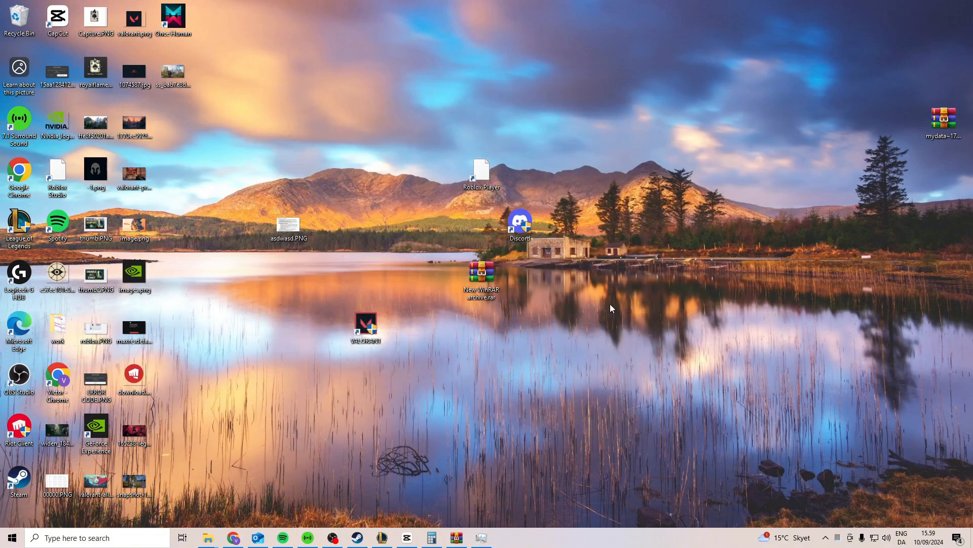
- Open NVIDIA Control Panel and review the global 3D settings, including power management mode and texture filtering quality
right_click(740, 299)
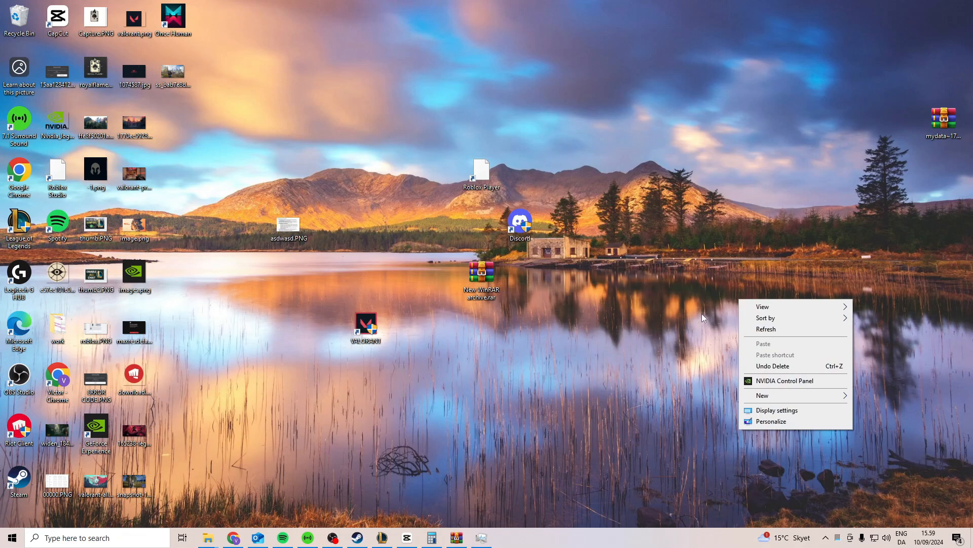
click(765, 385)
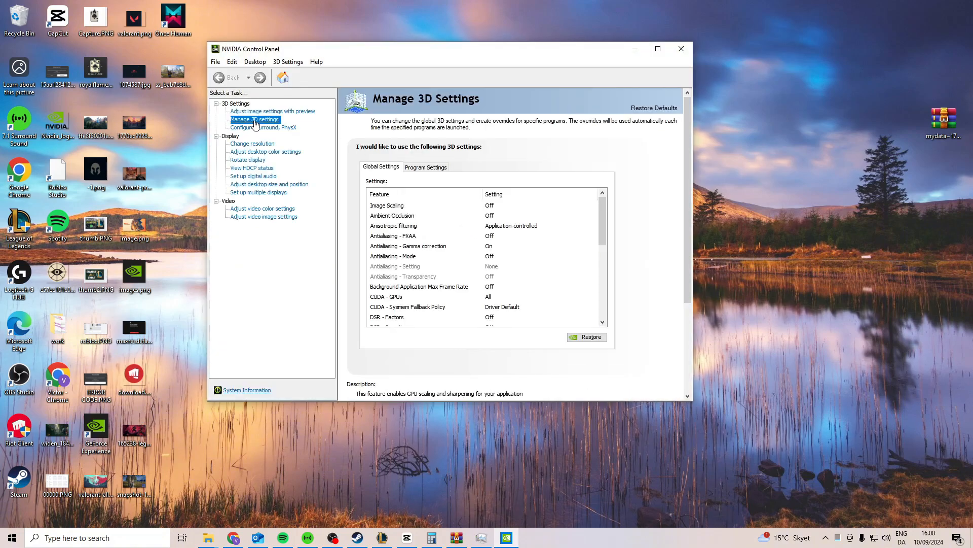
drag(603, 215, 605, 258)
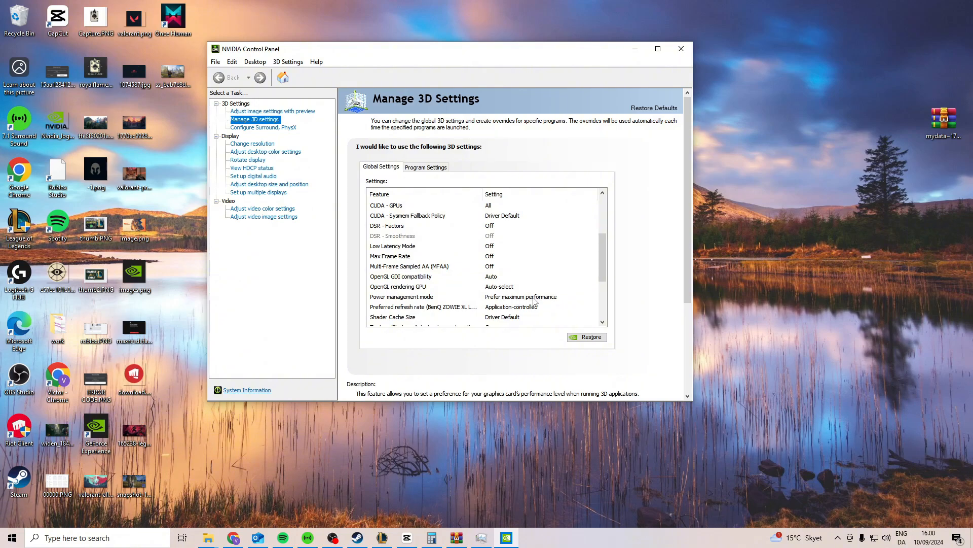
scroll(601, 272, down, 3)
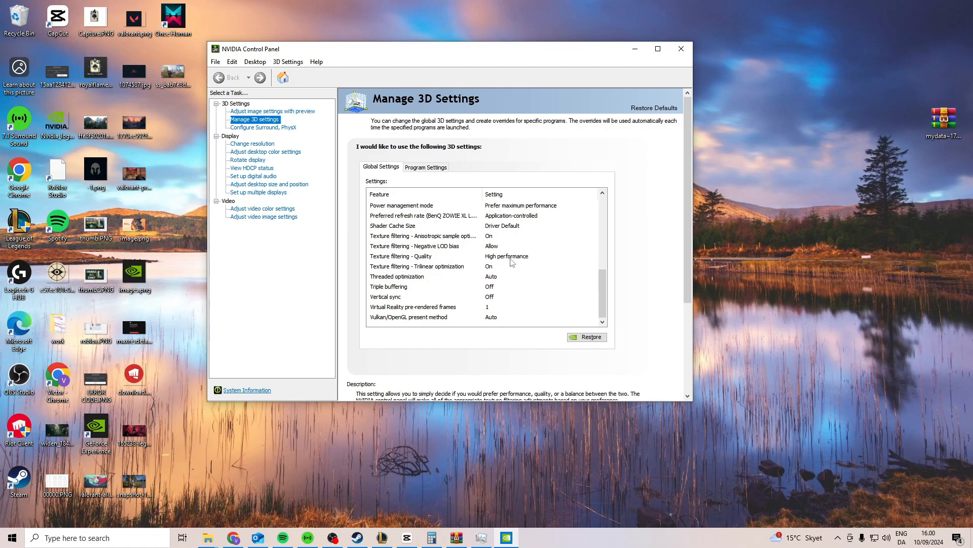
- Switch the image settings with preview to "Use my preference emphasizing" and set the emphasis fully to Performance
click(236, 112)
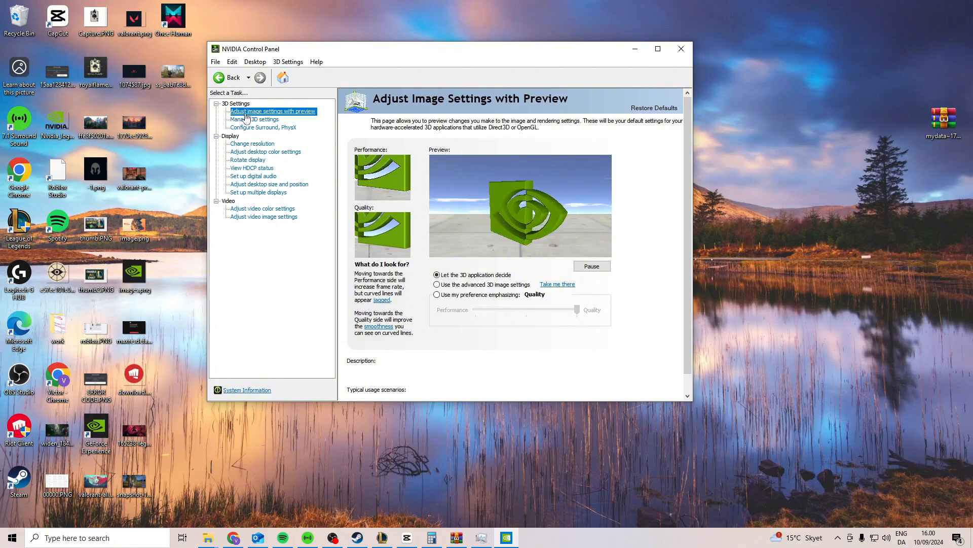
click(438, 296)
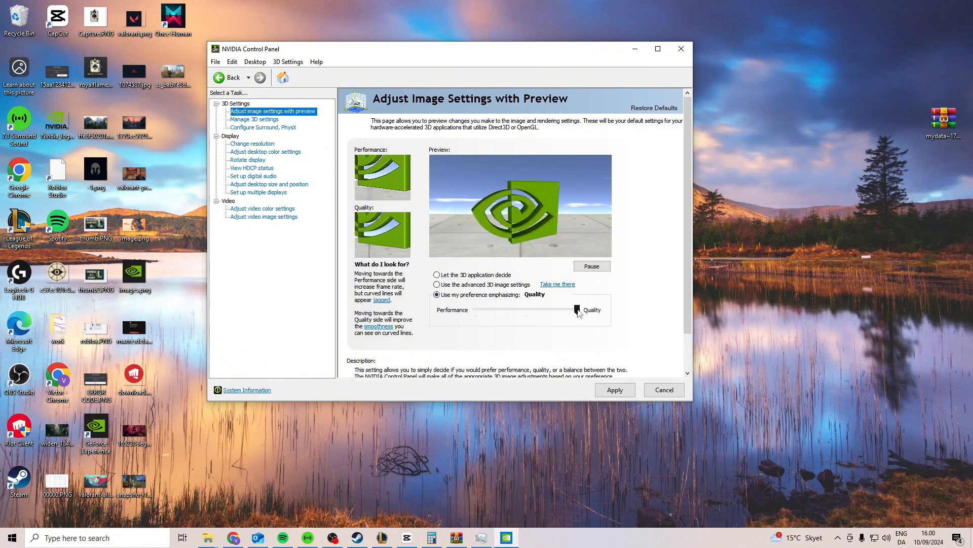
drag(577, 309, 475, 310)
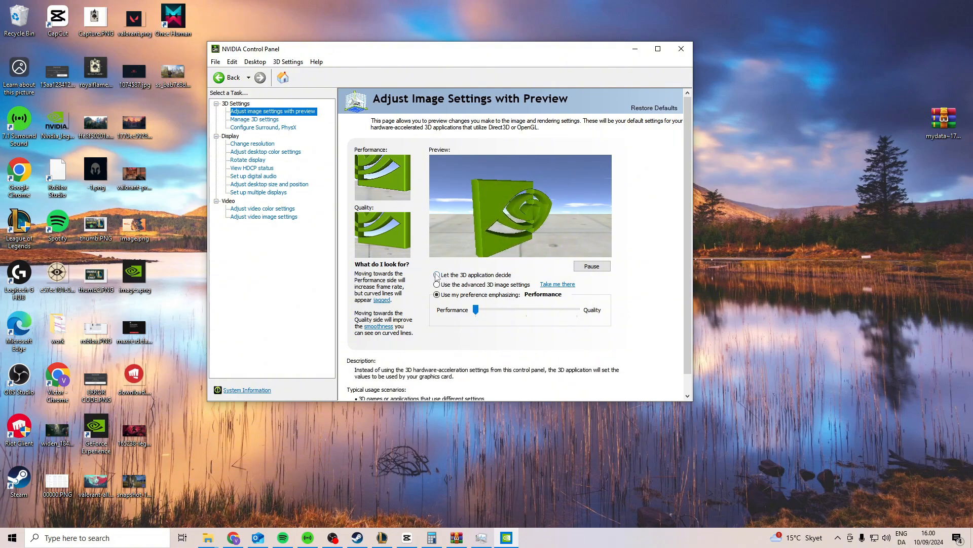
click(471, 276)
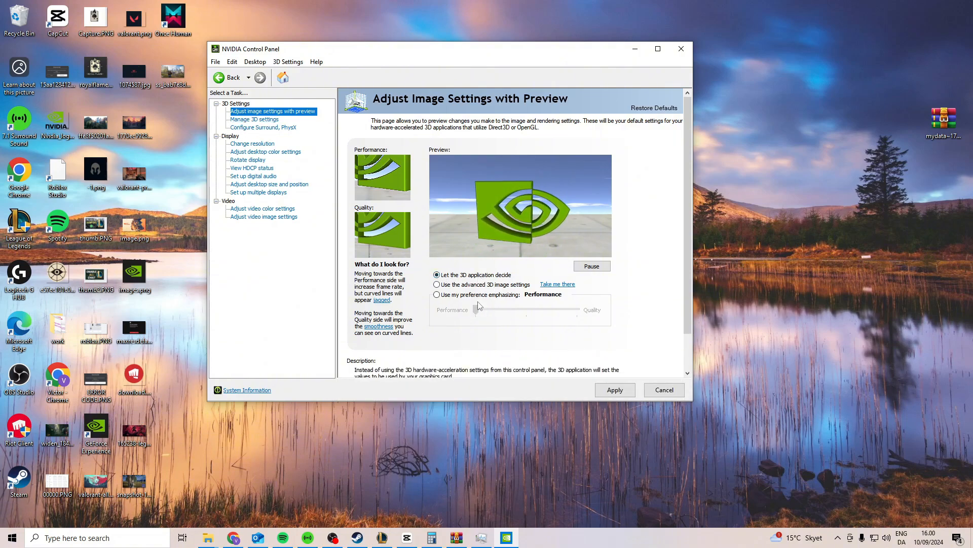
click(437, 294)
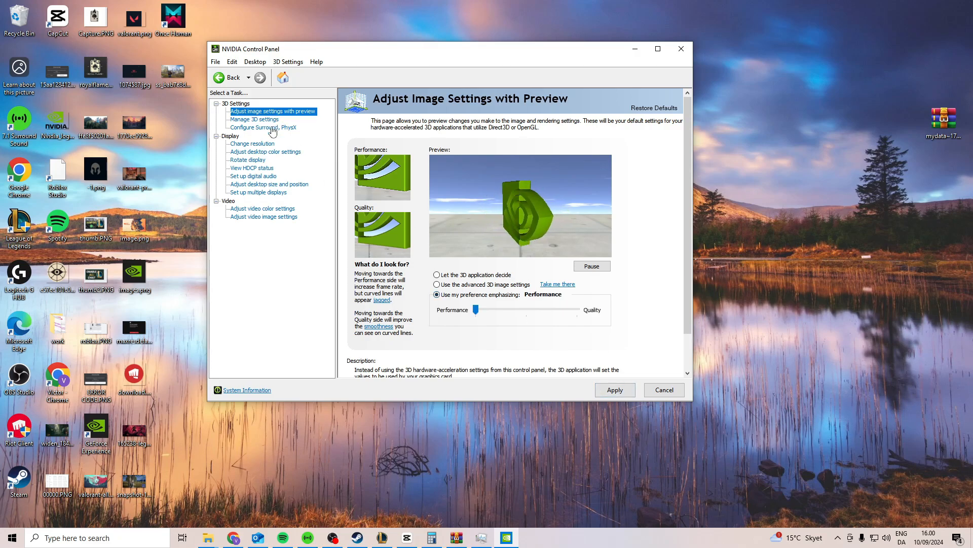
- Review the global 3D settings once more through to the end of the list, and close NVIDIA Control Panel
click(246, 120)
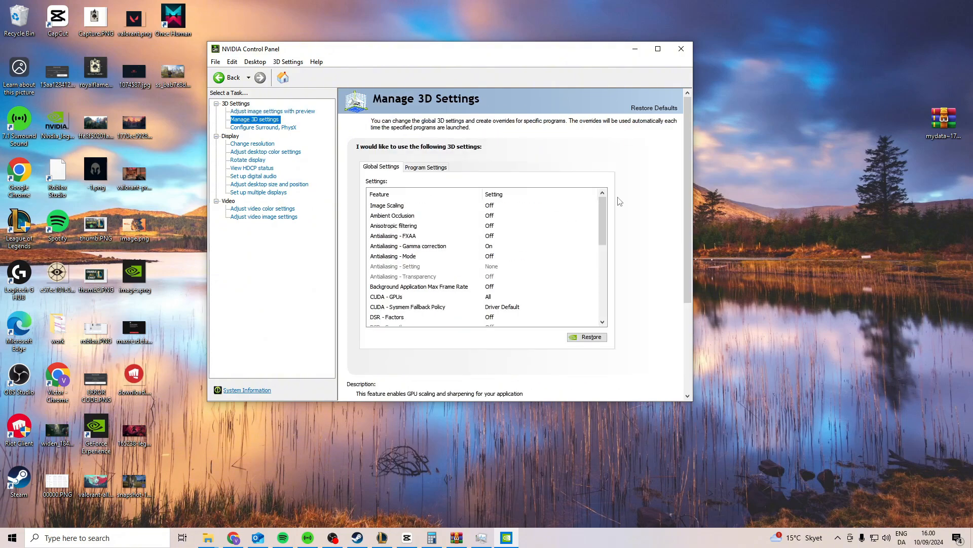
drag(603, 216, 608, 269)
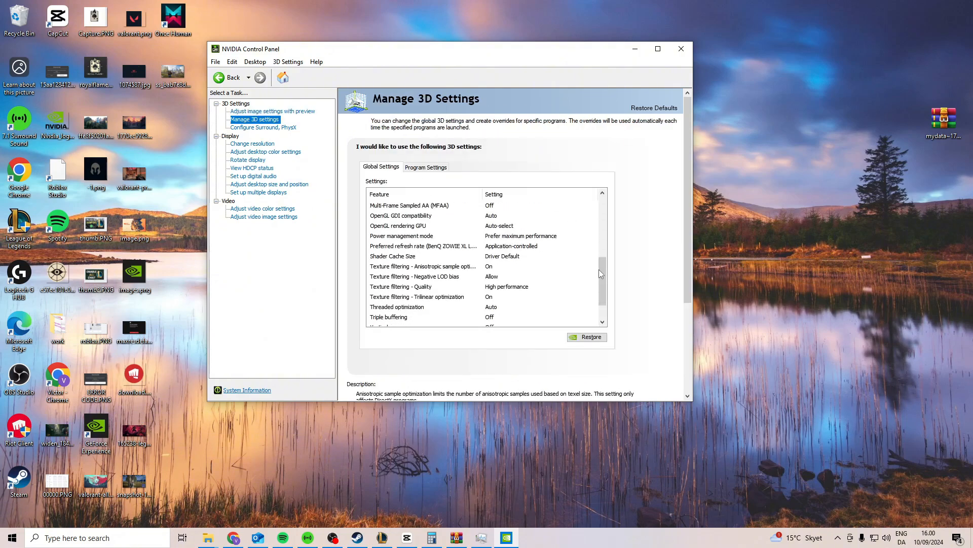
scroll(599, 269, down, 2)
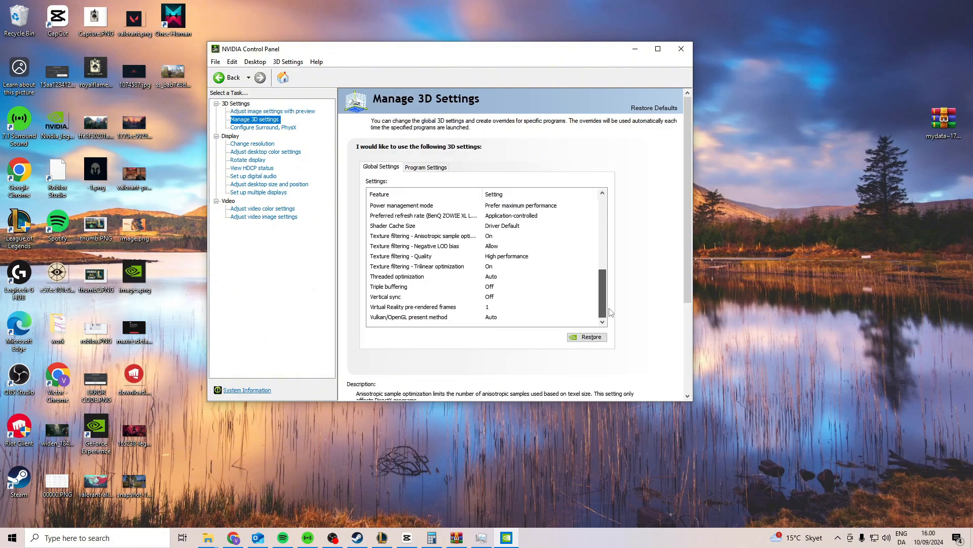
click(686, 50)
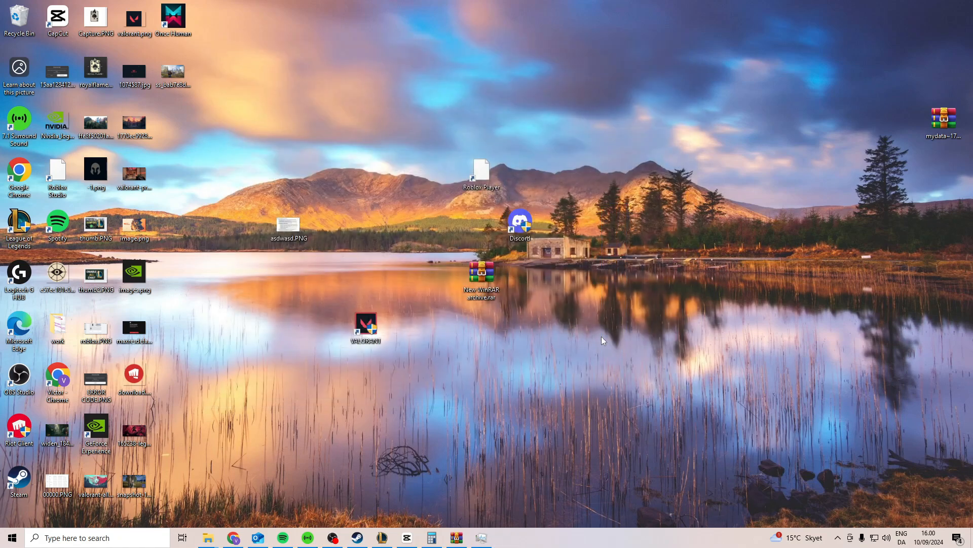